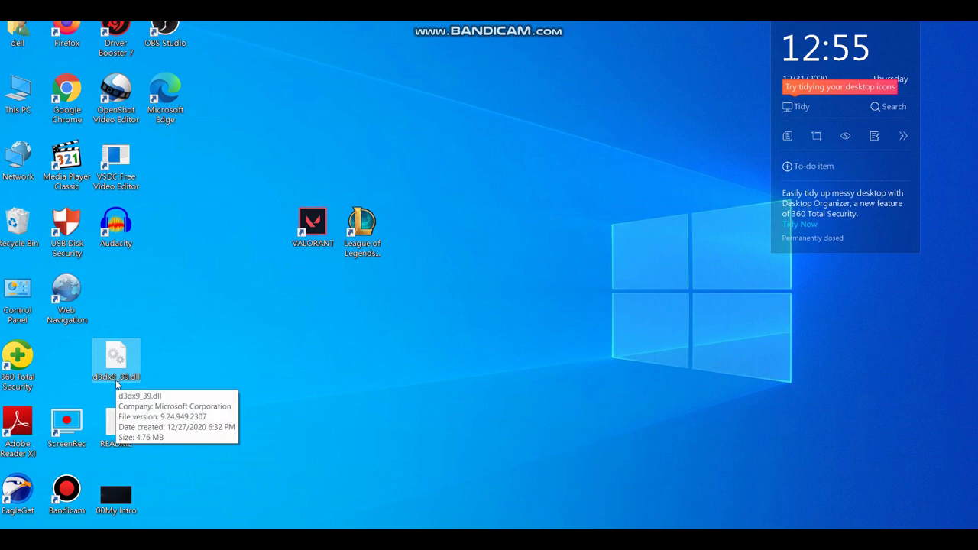
- Create a 'd3dx9_39.dll - Shortcut' on the desktop beside the League of Legends icon
{"action": "left_click_drag", "start_coordinate": [115, 379], "coordinate": [510, 234]}
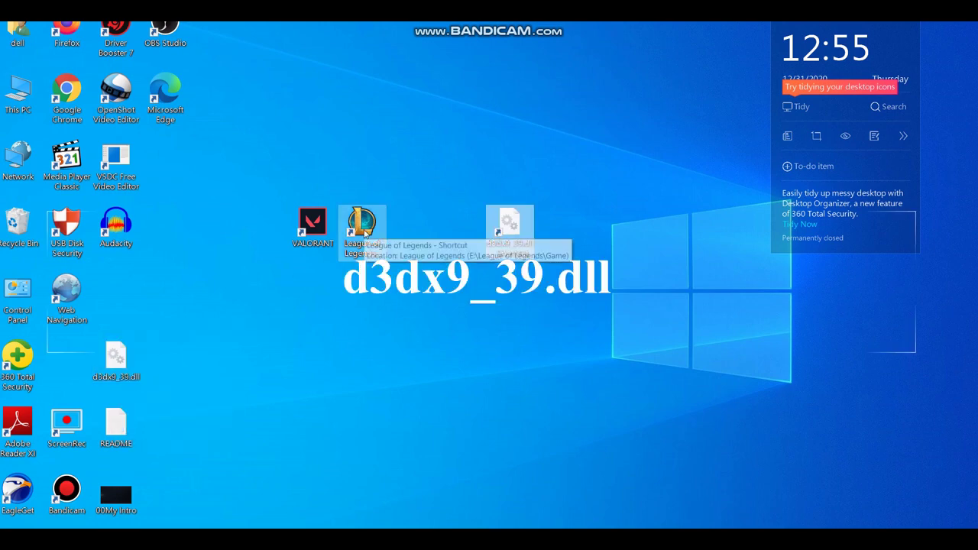
{"action": "left_click", "coordinate": [450, 308]}
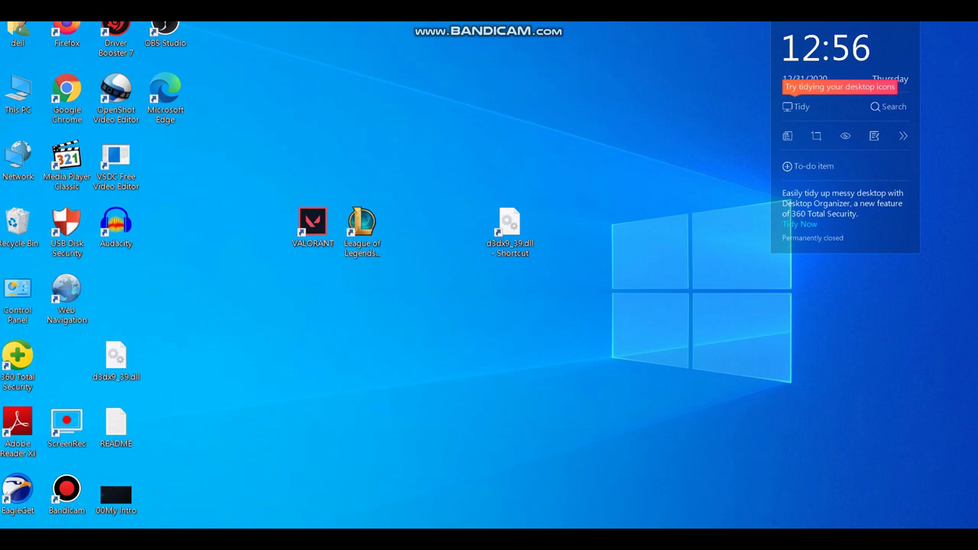
- Bring up Chrome and scroll the ragabolatc d3dx9_39.dll article to its أضغط هنا download link
{"action": "mouse_move", "coordinate": [423, 539]}
{"action": "left_click", "coordinate": [440, 505]}
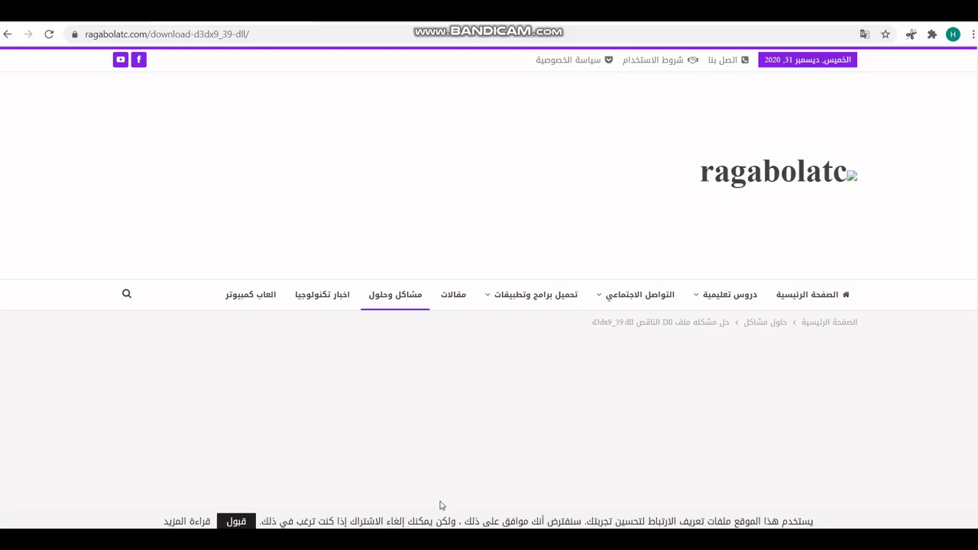
{"action": "scroll", "coordinate": [479, 356], "scroll_direction": "down", "scroll_amount": 2}
{"action": "scroll", "coordinate": [578, 376], "scroll_direction": "up", "scroll_amount": 2}
{"action": "scroll", "coordinate": [690, 415], "scroll_direction": "down", "scroll_amount": 4}
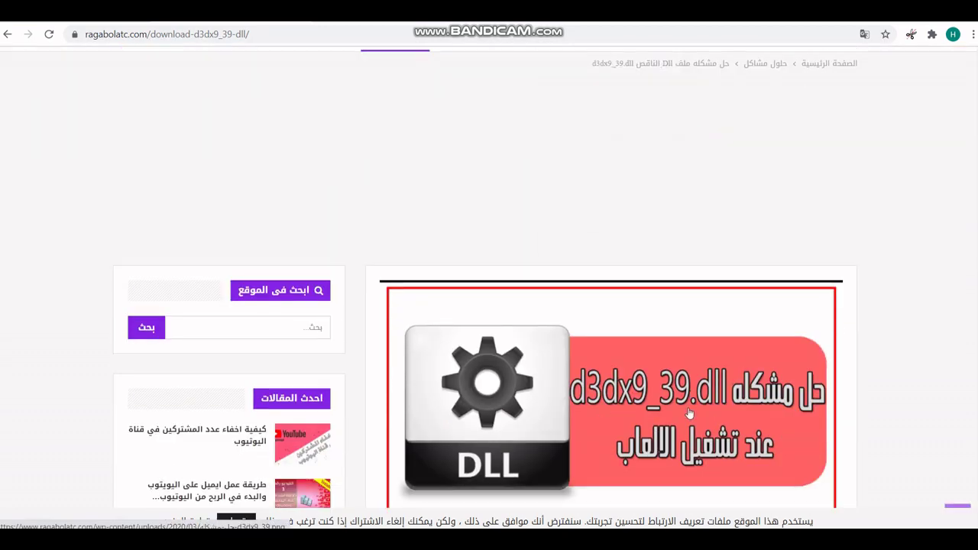
{"action": "scroll", "coordinate": [677, 407], "scroll_direction": "up", "scroll_amount": 2}
{"action": "scroll", "coordinate": [677, 407], "scroll_direction": "up", "scroll_amount": 1}
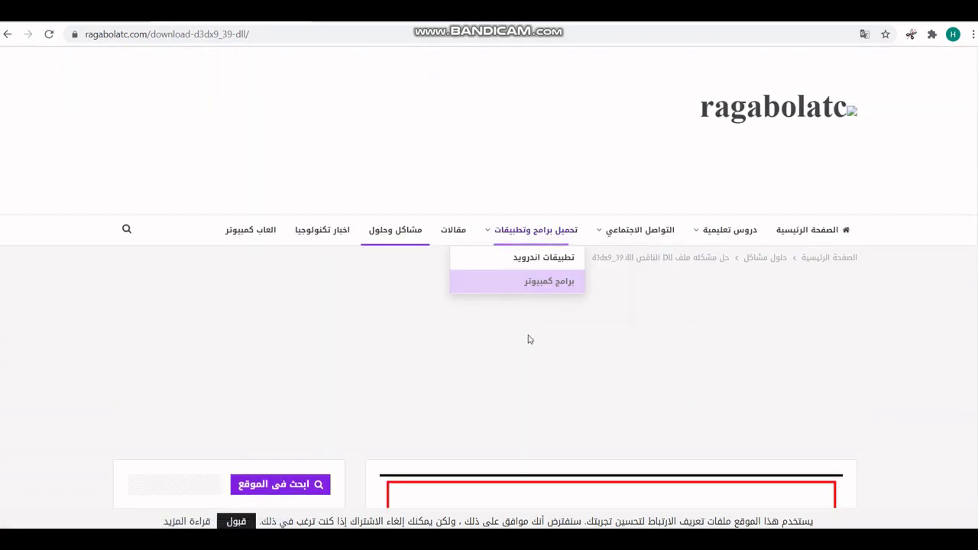
{"action": "scroll", "coordinate": [528, 339], "scroll_direction": "down", "scroll_amount": 5}
{"action": "scroll", "coordinate": [530, 342], "scroll_direction": "down", "scroll_amount": 10}
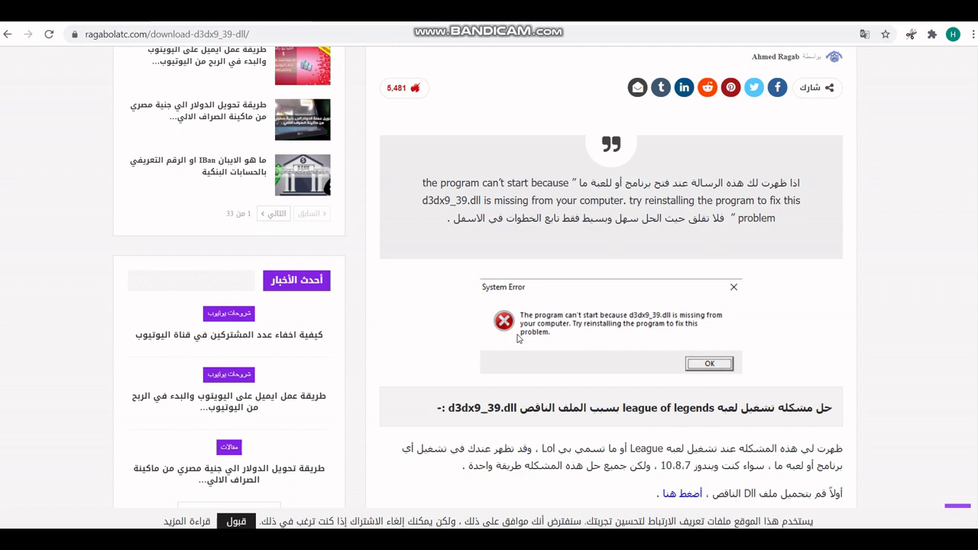
{"action": "scroll", "coordinate": [676, 234], "scroll_direction": "up", "scroll_amount": 3}
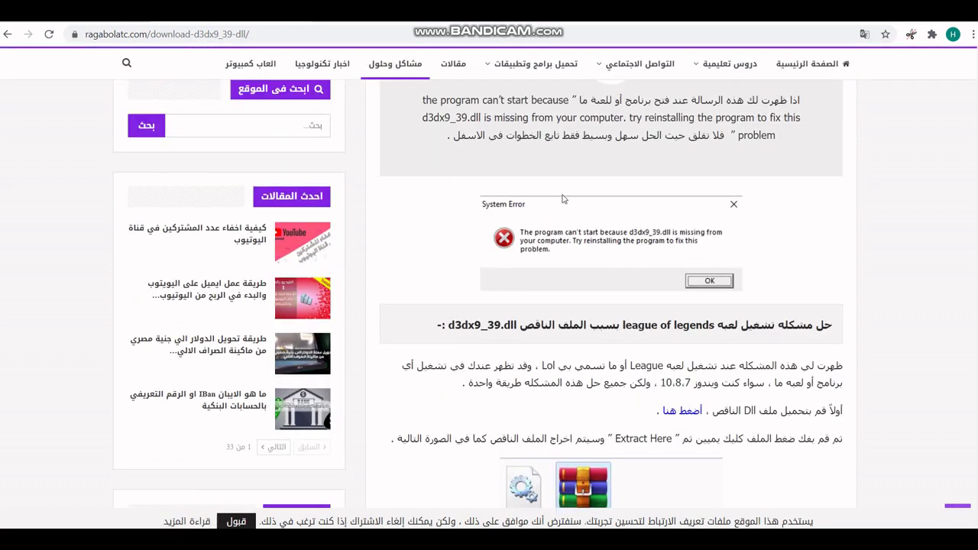
{"action": "scroll", "coordinate": [628, 227], "scroll_direction": "down", "scroll_amount": 1}
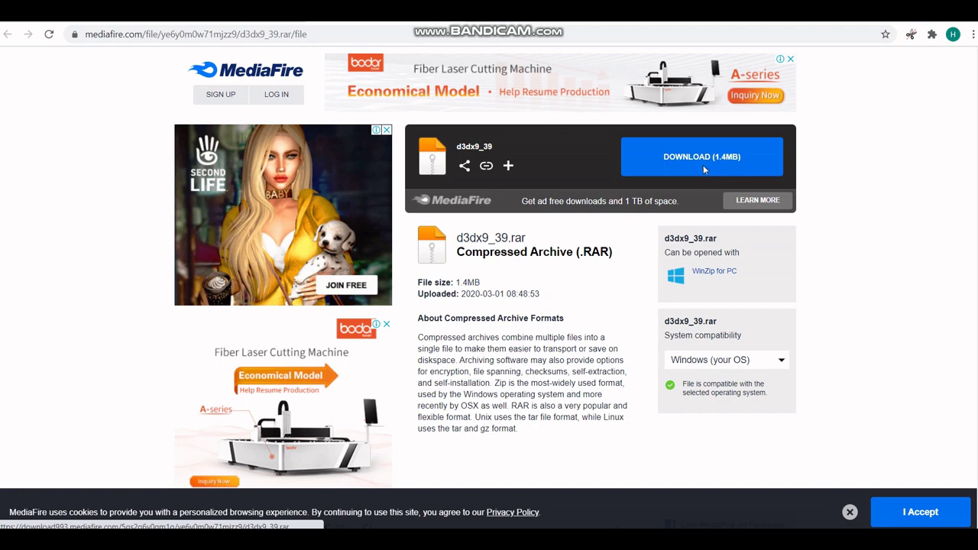
- Download d3dx9_39.rar (1.4MB), show it in its folder, then select d3dx9_39.dll on Local Disk (E:)
{"action": "left_click", "coordinate": [703, 164]}
{"action": "key", "text": "ctrl+j"}
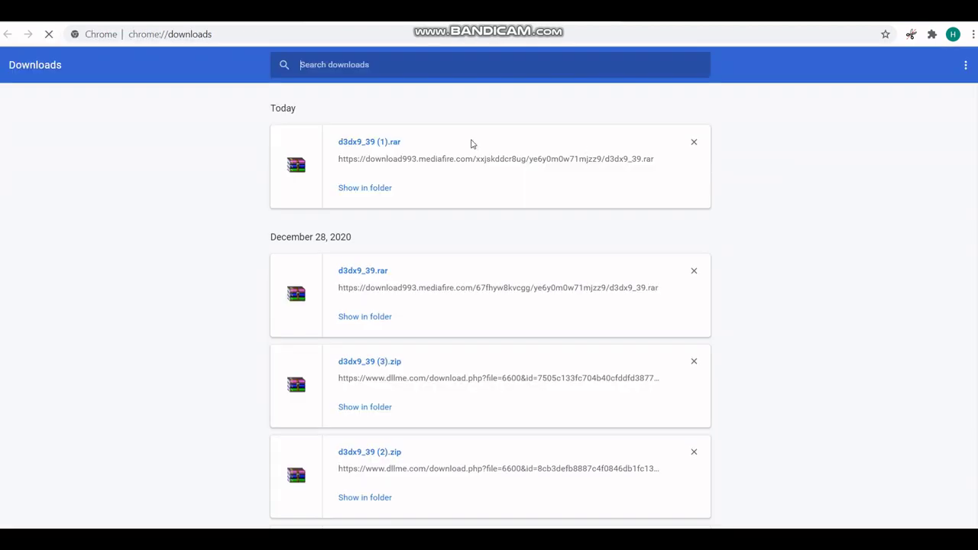
{"action": "left_click", "coordinate": [369, 189]}
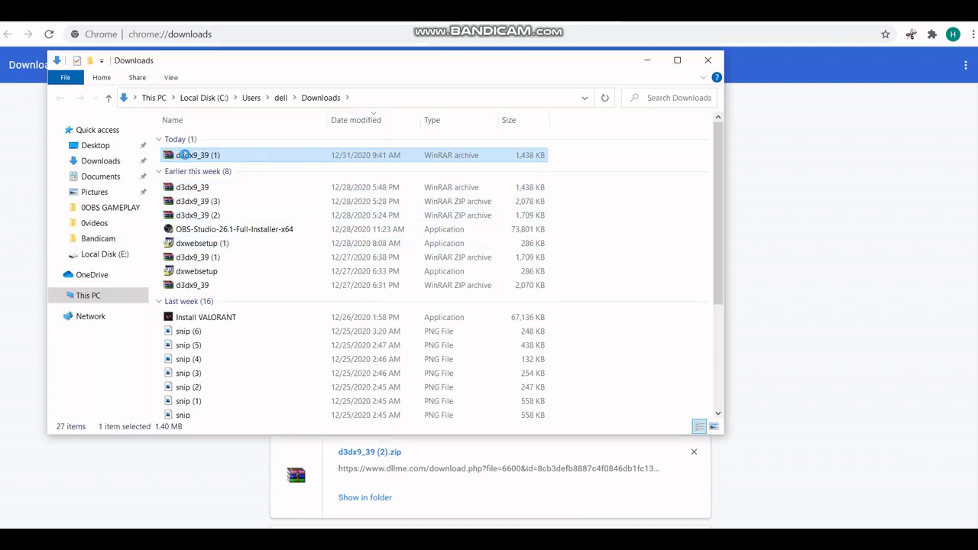
{"action": "right_click", "coordinate": [185, 156]}
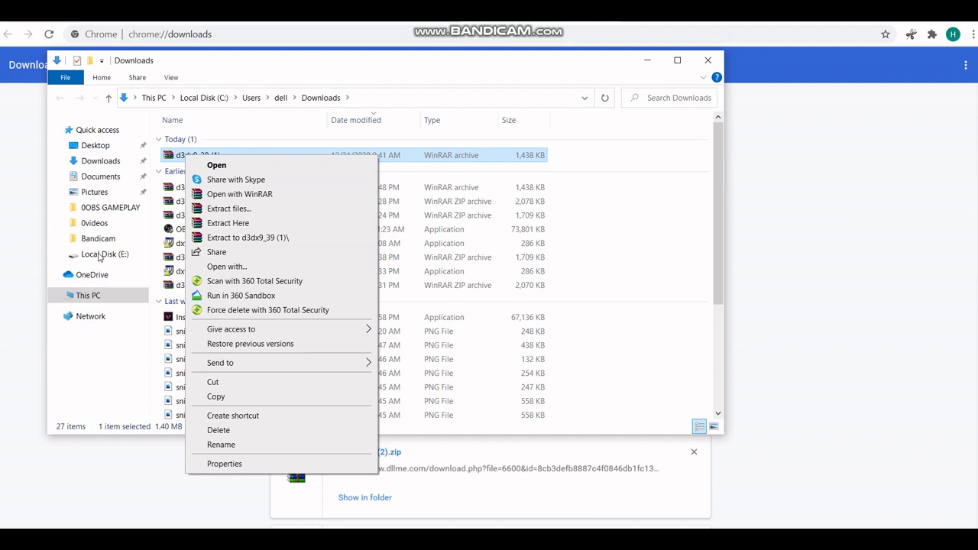
{"action": "left_click", "coordinate": [98, 257]}
{"action": "left_click", "coordinate": [196, 214]}
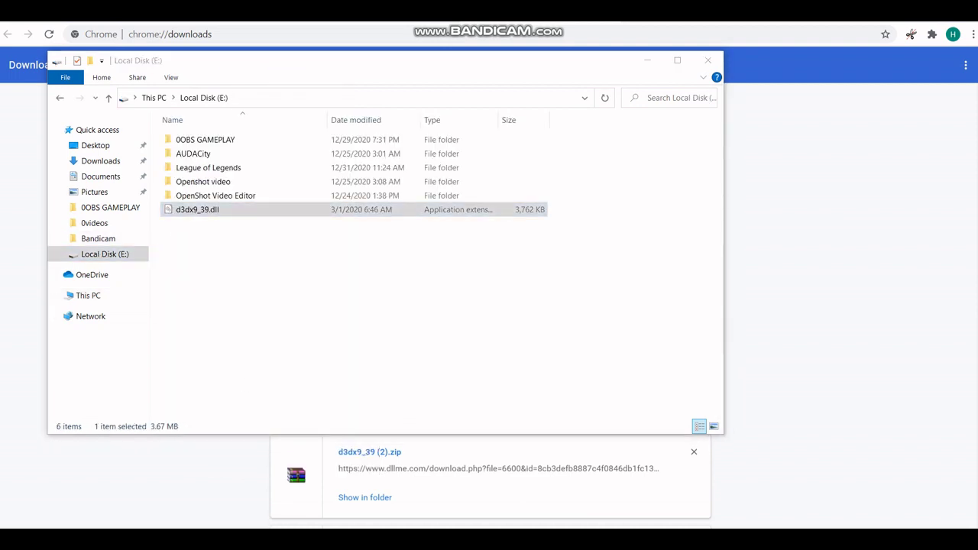
- Switch to the League of Legends Game folder window to check for d3dx9_39.dll
{"action": "right_click", "coordinate": [327, 539]}
{"action": "left_click", "coordinate": [327, 539]}
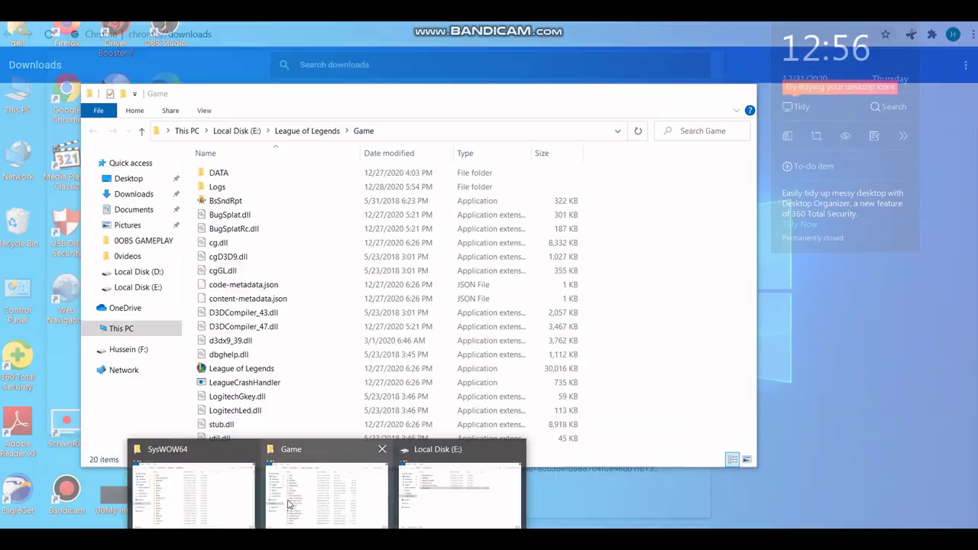
{"action": "left_click", "coordinate": [287, 503]}
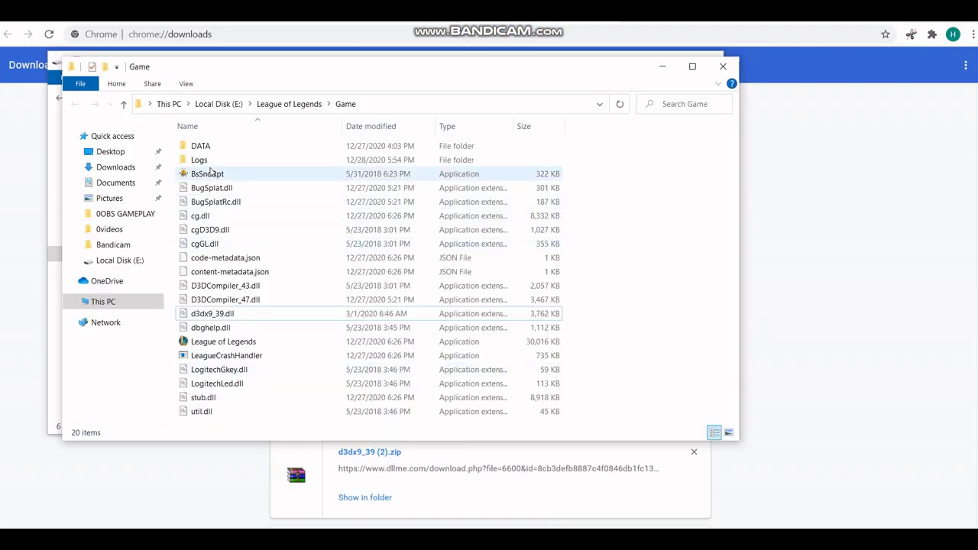
- Browse via This PC to C:\Windows and scroll down to the SysWOW64 folder
{"action": "key", "text": "alt+Up"}
{"action": "key", "text": "alt+Up"}
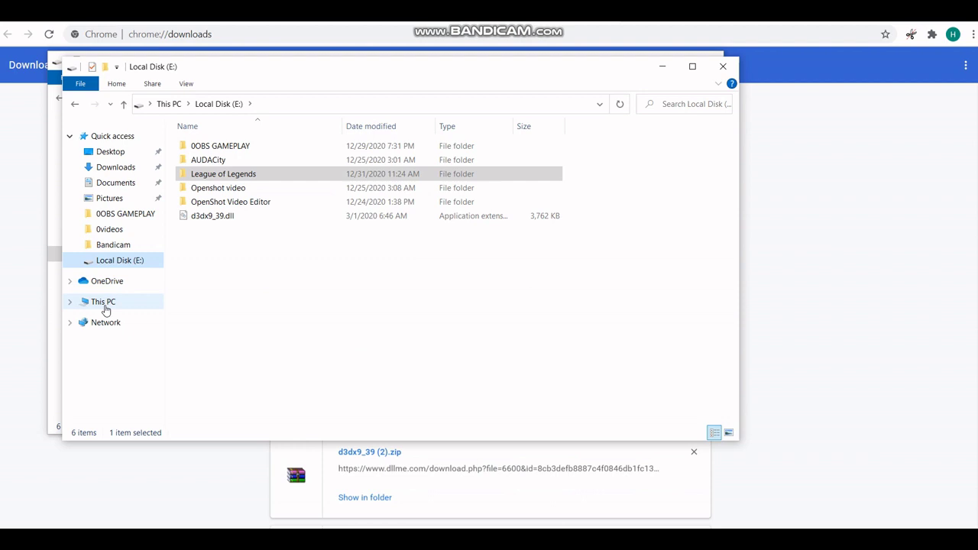
{"action": "left_click", "coordinate": [104, 304]}
{"action": "double_click", "coordinate": [265, 279]}
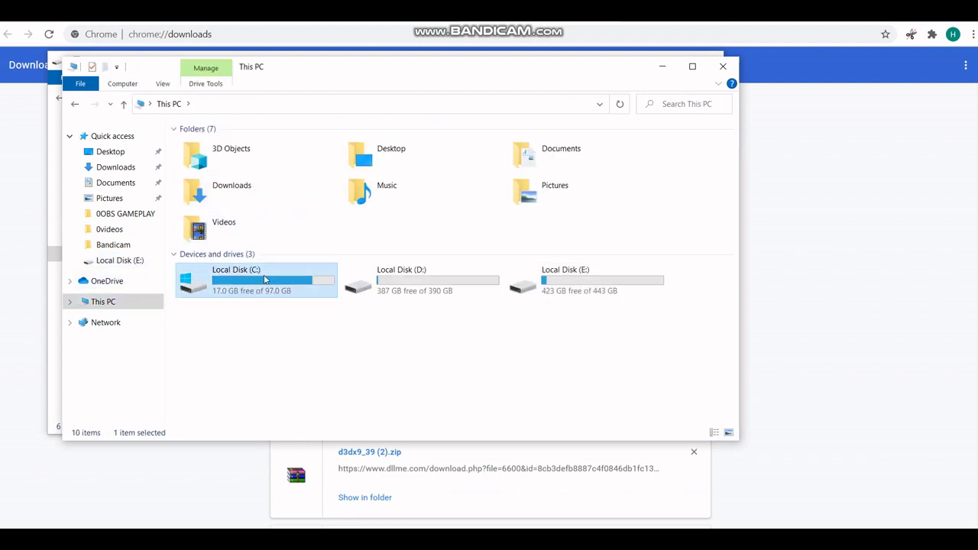
{"action": "double_click", "coordinate": [260, 229]}
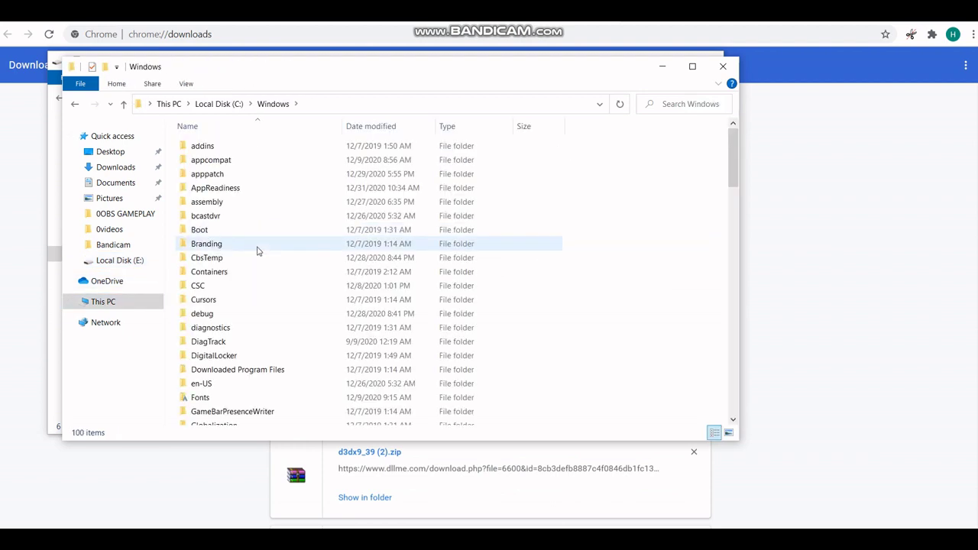
{"action": "scroll", "coordinate": [260, 248], "scroll_direction": "down", "scroll_amount": 12}
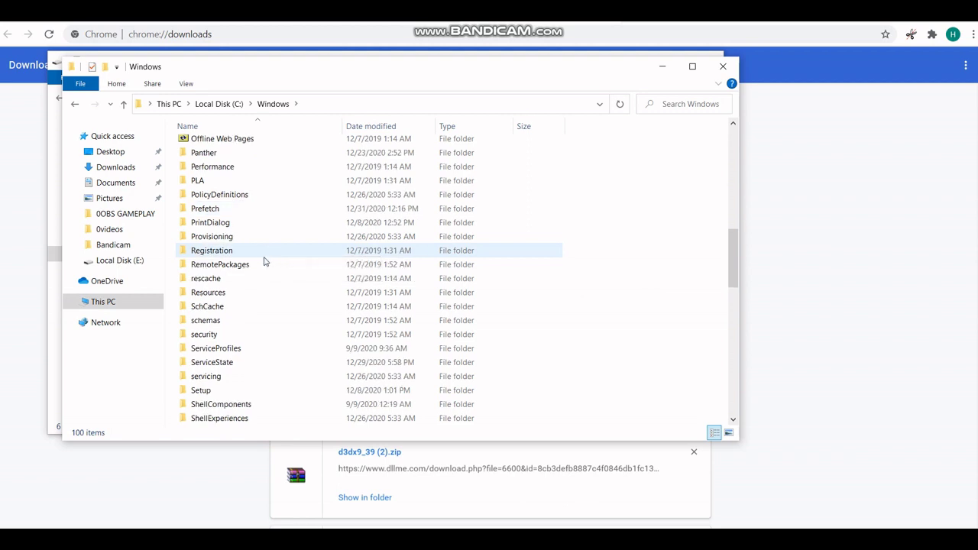
{"action": "scroll", "coordinate": [262, 260], "scroll_direction": "down", "scroll_amount": 3}
{"action": "scroll", "coordinate": [244, 265], "scroll_direction": "down", "scroll_amount": 3}
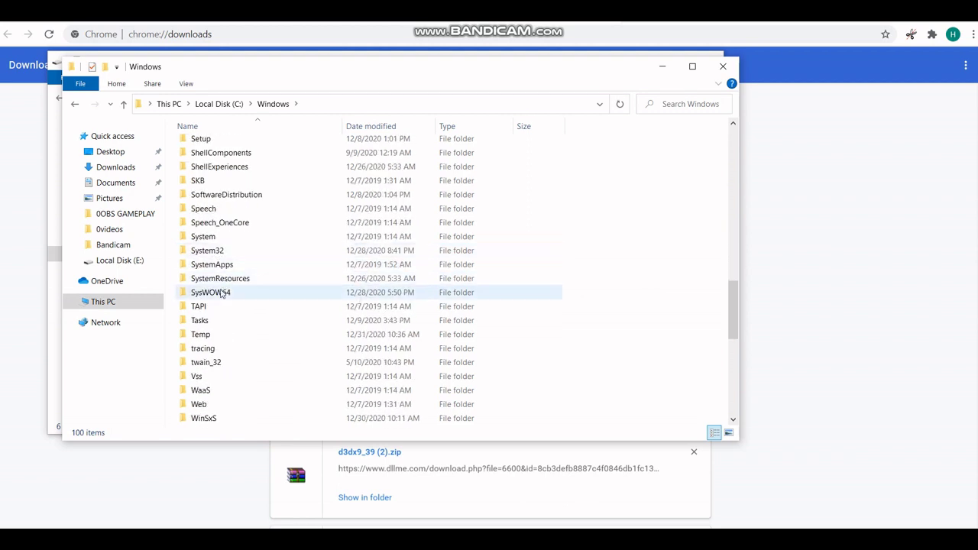
- Check This PC's Properties, confirming a 64-bit Windows 10 Pro system type
{"action": "key", "text": "super+d"}
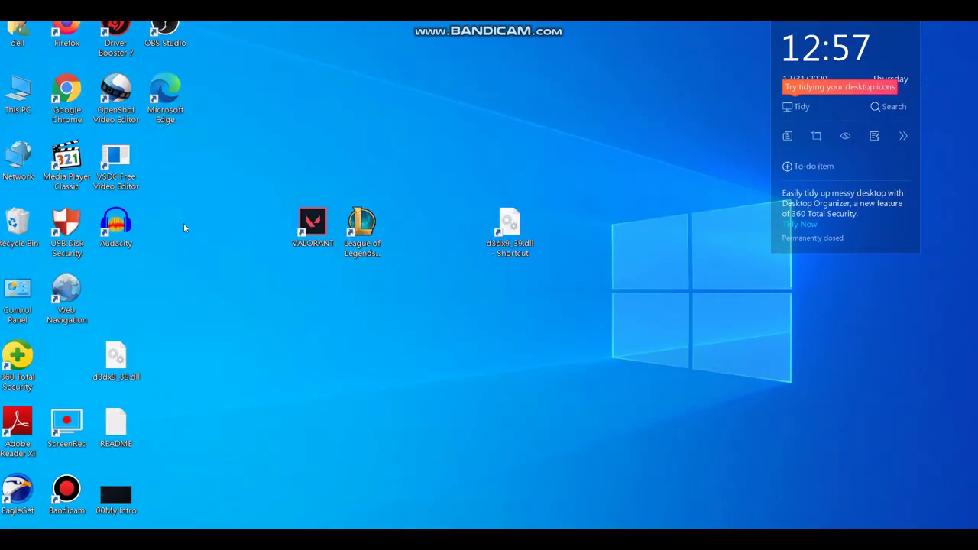
{"action": "right_click", "coordinate": [22, 112]}
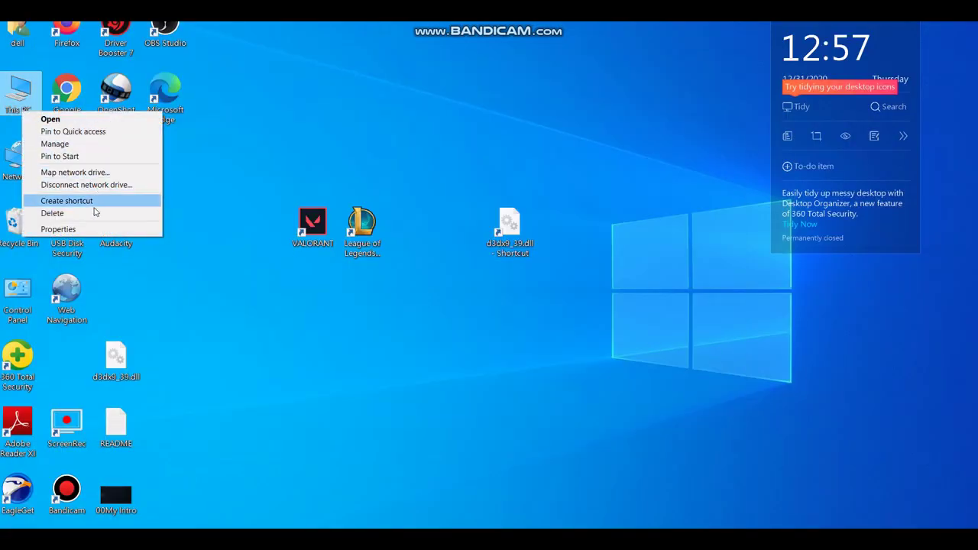
{"action": "left_click", "coordinate": [58, 229]}
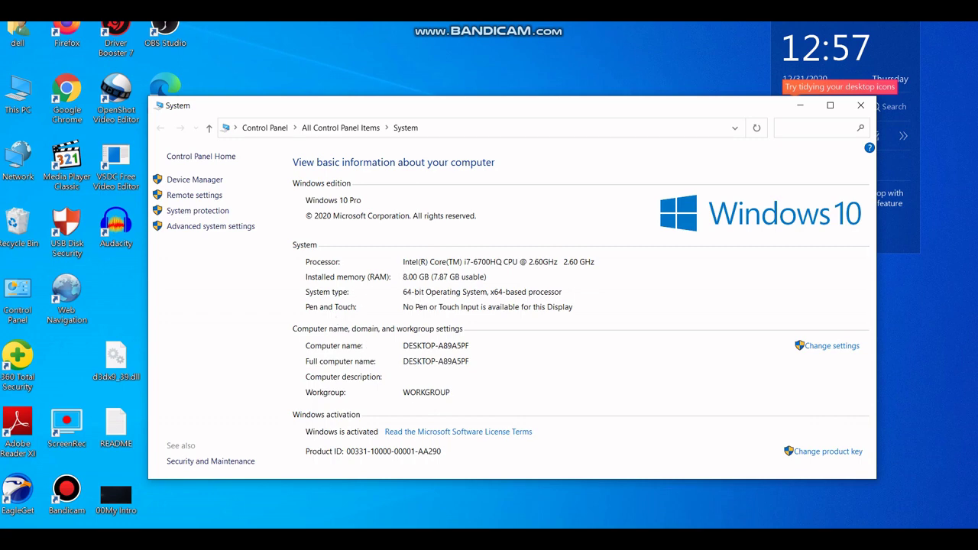
{"action": "left_click", "coordinate": [395, 526]}
- Copy d3dx9_39.dll from Local Disk (E:) and paste it into the SysWOW64 folder
{"action": "mouse_move", "coordinate": [369, 497]}
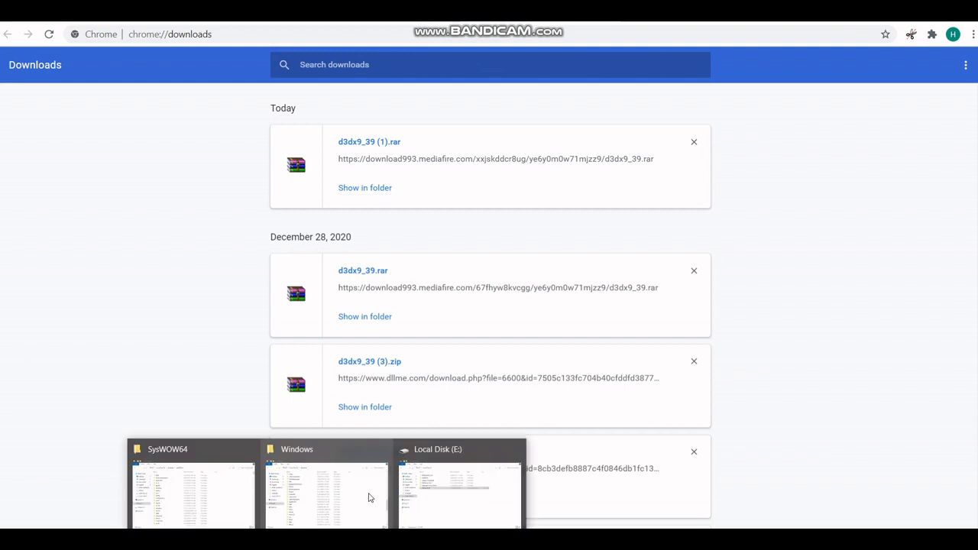
{"action": "left_click", "coordinate": [399, 493]}
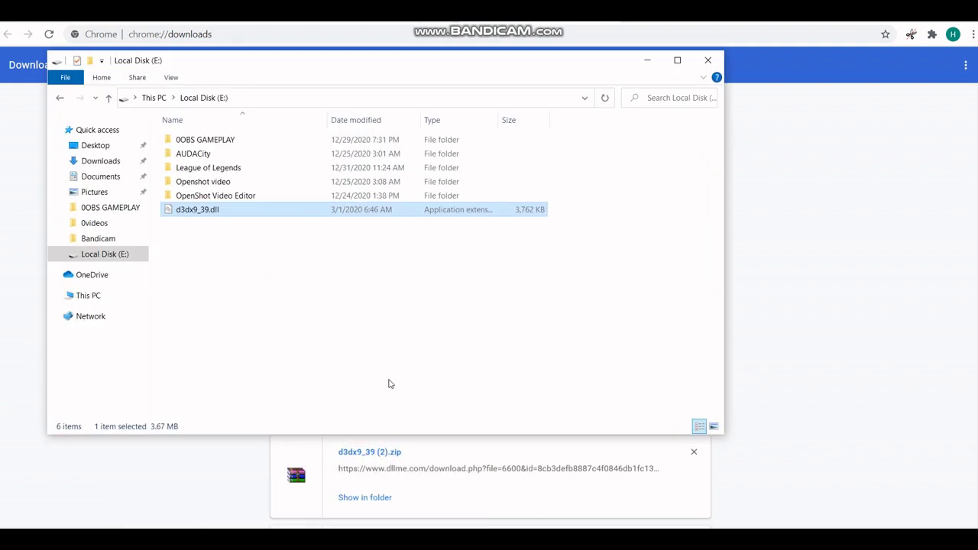
{"action": "right_click", "coordinate": [276, 219]}
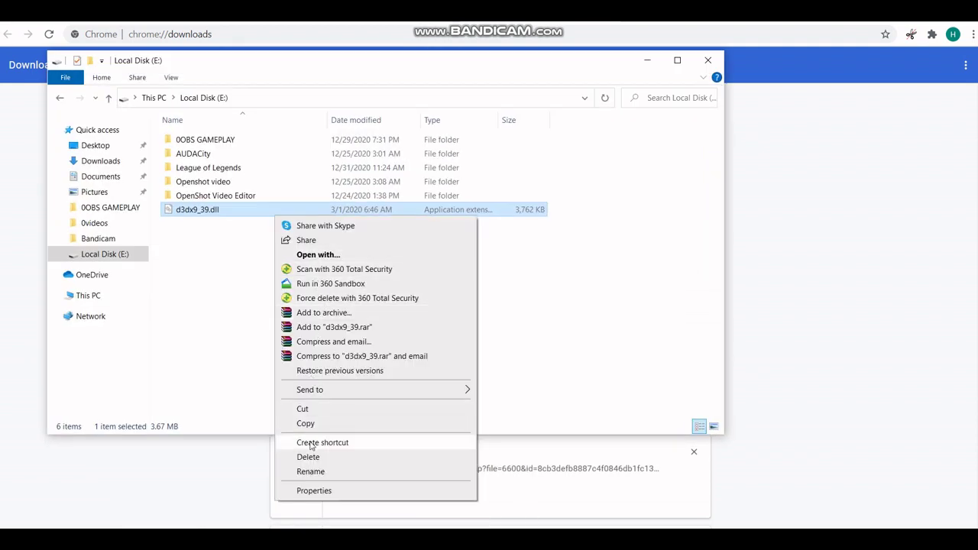
{"action": "left_click", "coordinate": [306, 424]}
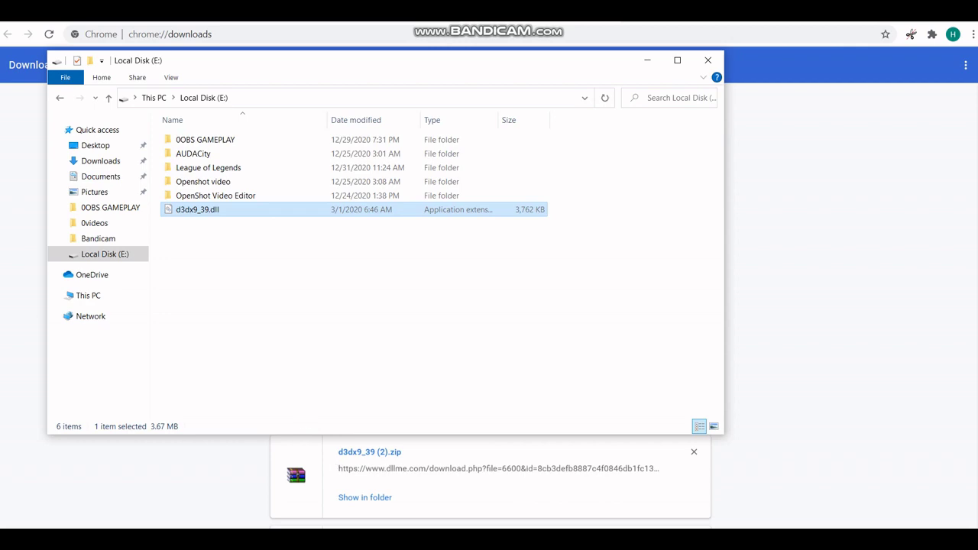
{"action": "mouse_move", "coordinate": [389, 515]}
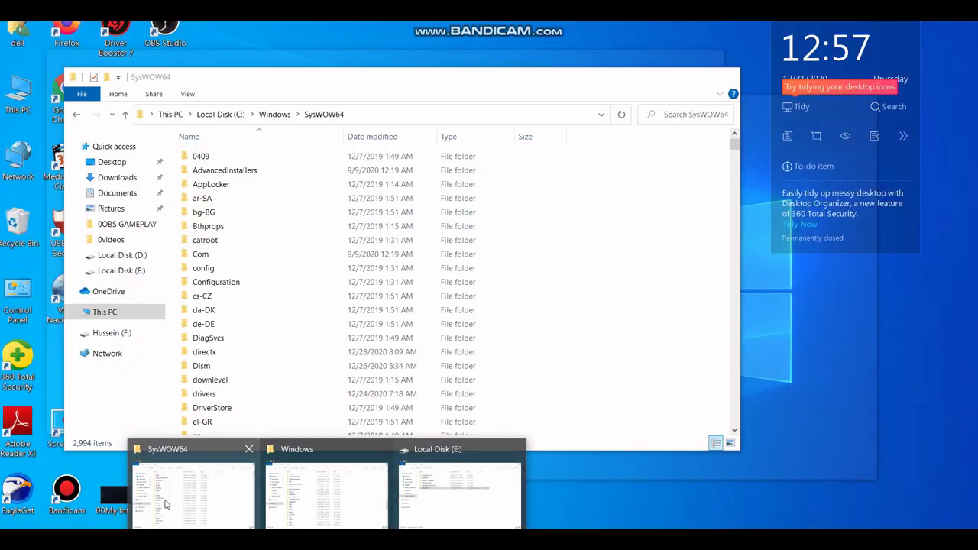
{"action": "left_click", "coordinate": [176, 489]}
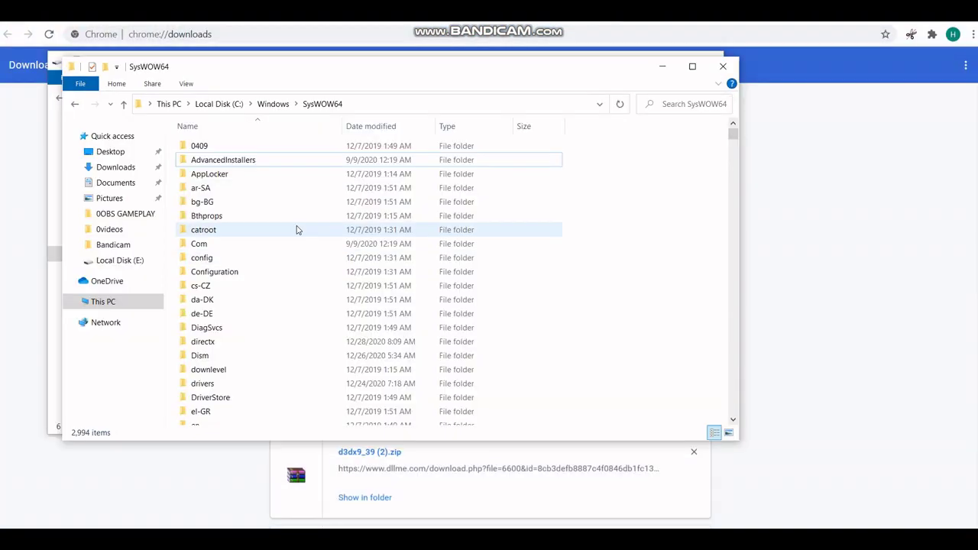
{"action": "right_click", "coordinate": [616, 258]}
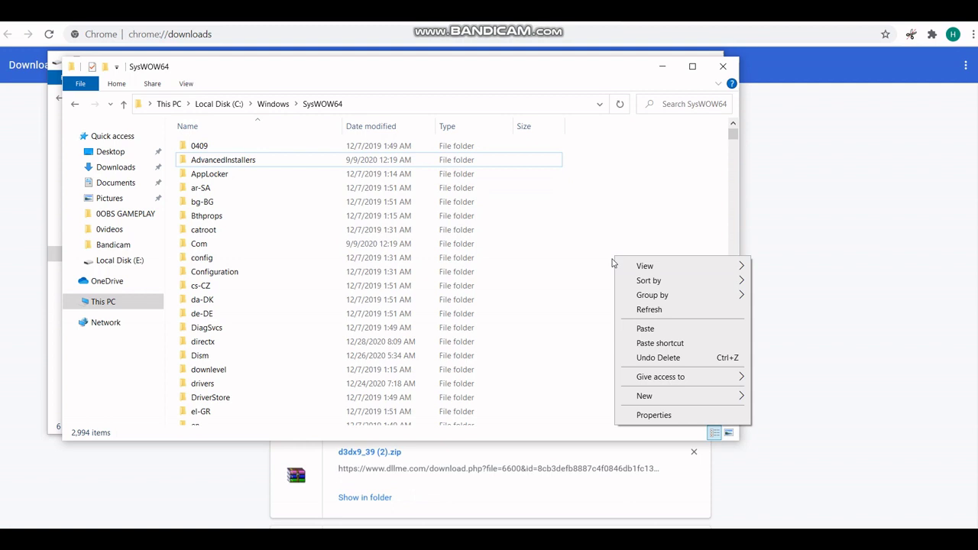
{"action": "left_click", "coordinate": [566, 204]}
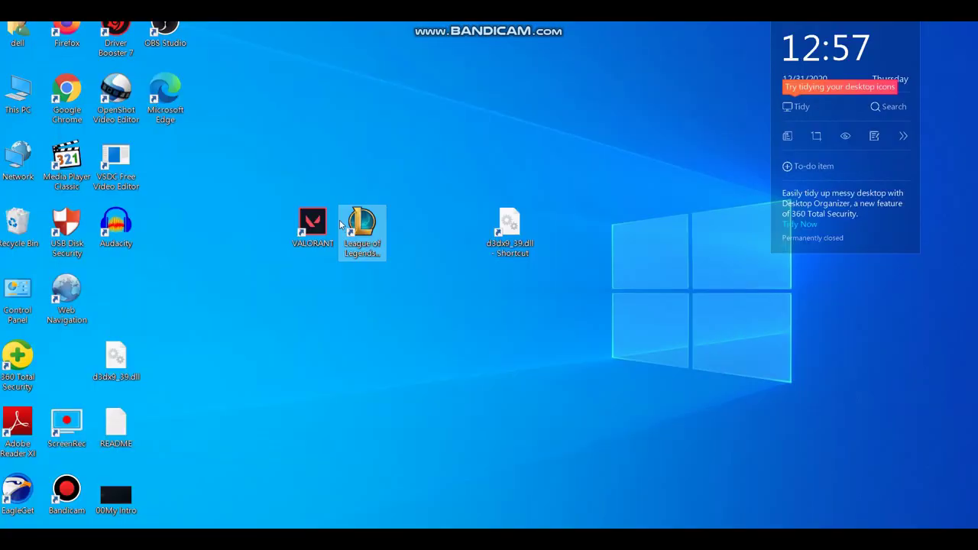
- Open the League of Legends shortcut's file location and paste d3dx9_39.dll into the Game folder
{"action": "double_click", "coordinate": [361, 222]}
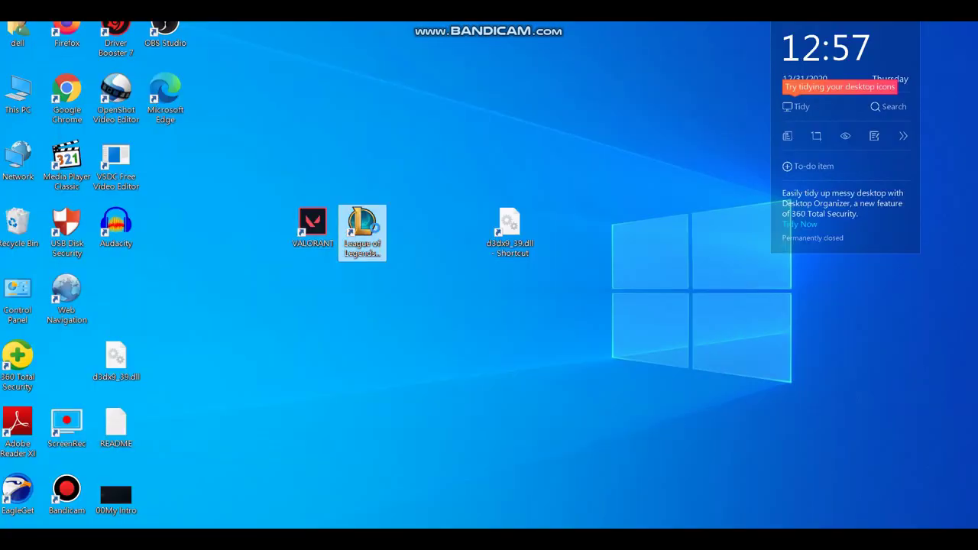
{"action": "right_click", "coordinate": [376, 230]}
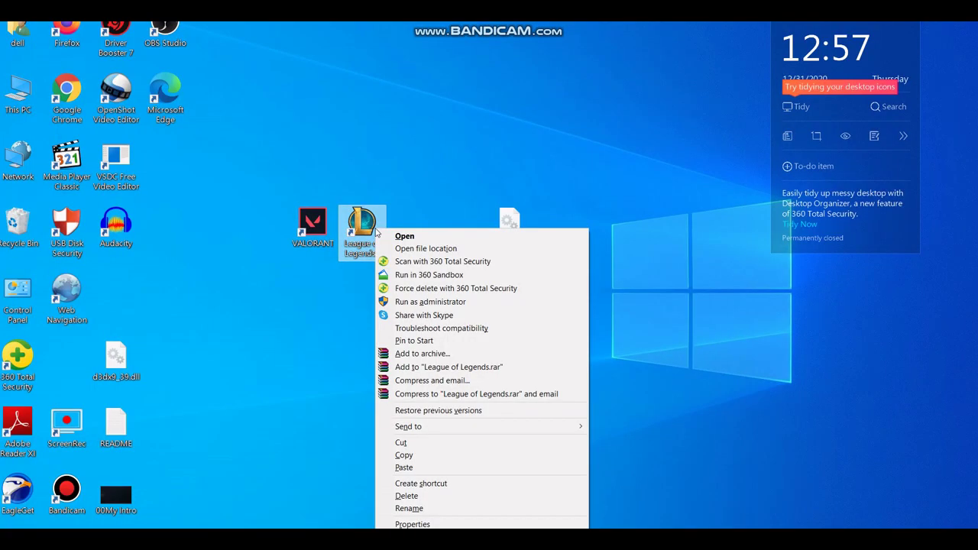
{"action": "left_click", "coordinate": [410, 250]}
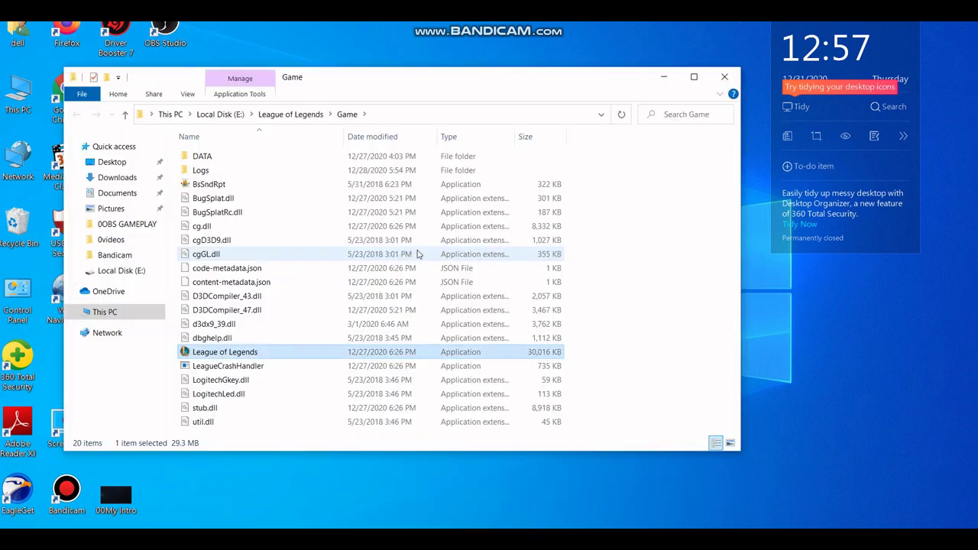
{"action": "right_click", "coordinate": [638, 260]}
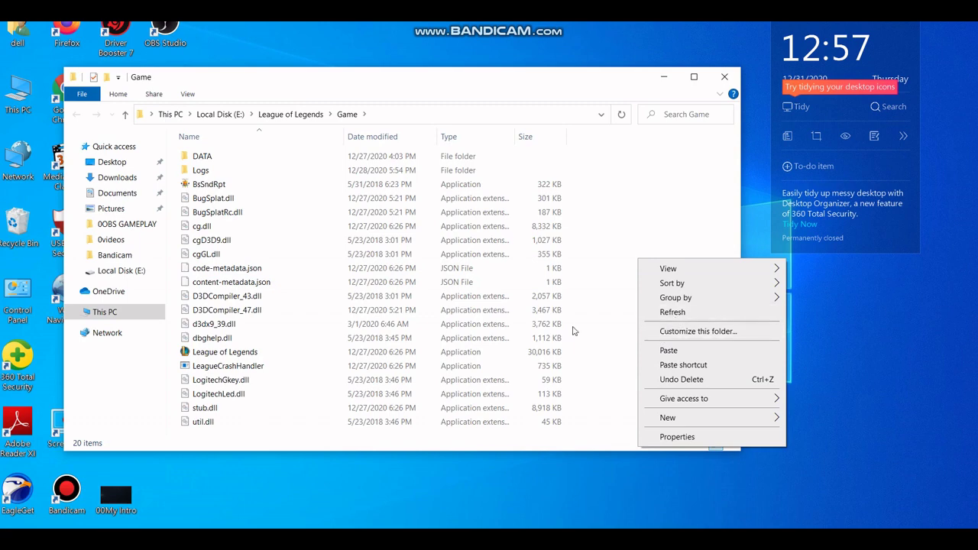
{"action": "left_click", "coordinate": [212, 324]}
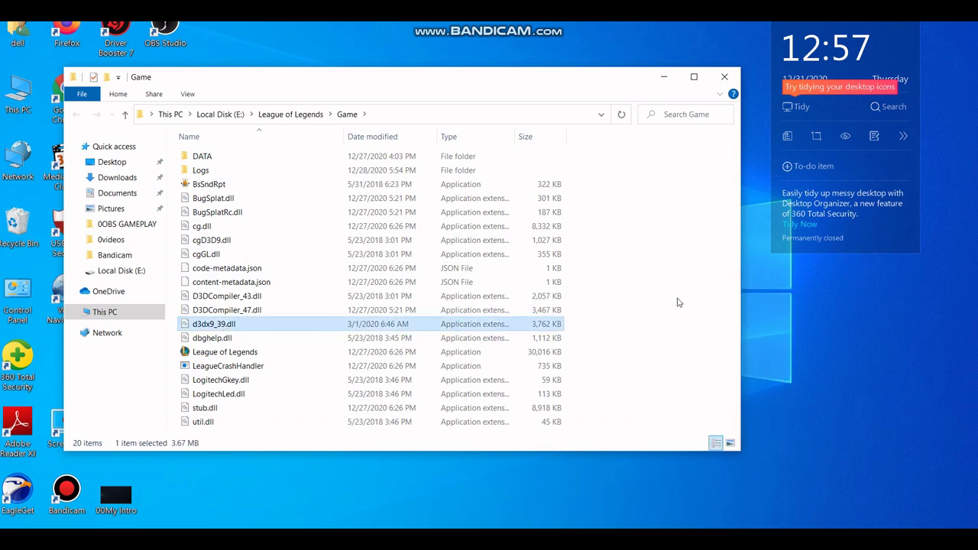
{"action": "left_click", "coordinate": [817, 291]}
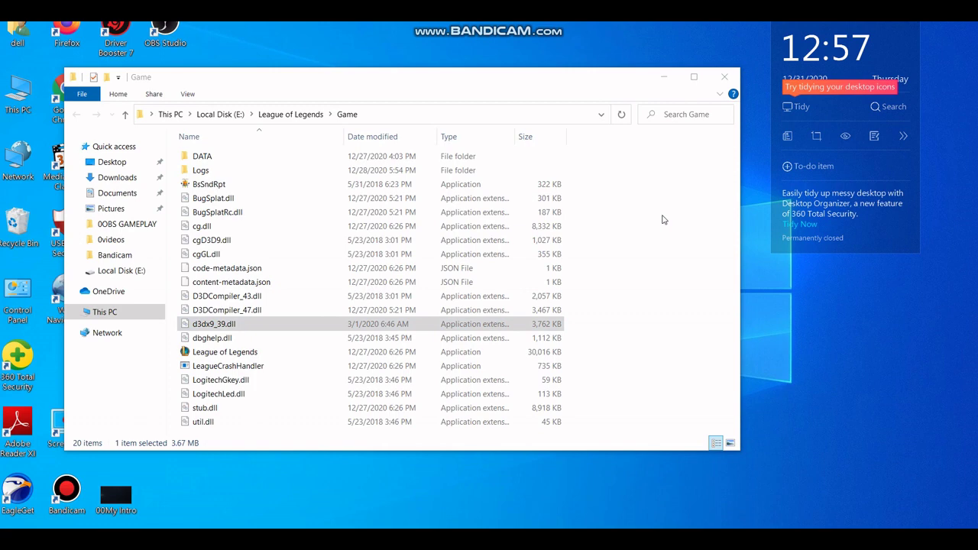
{"action": "left_click", "coordinate": [678, 77]}
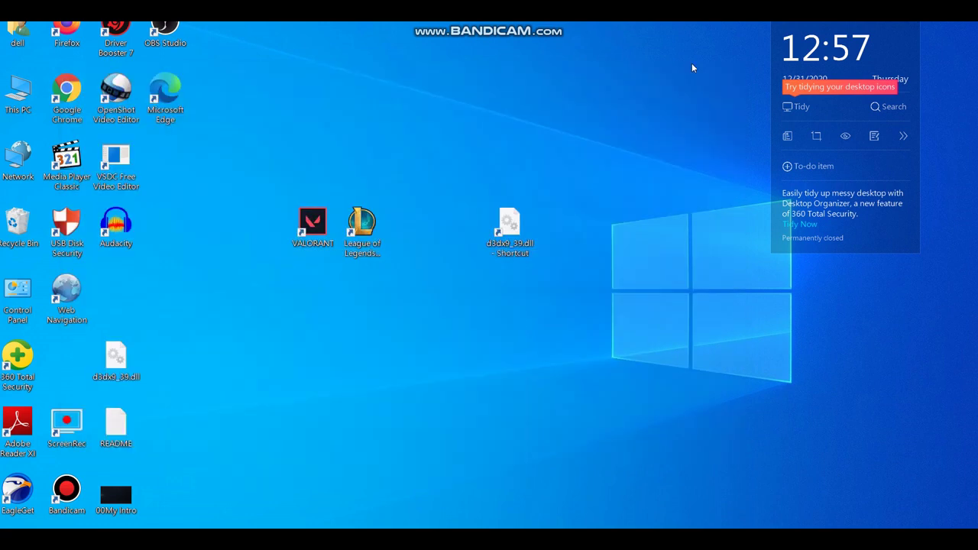
{"action": "key", "text": "super+r"}
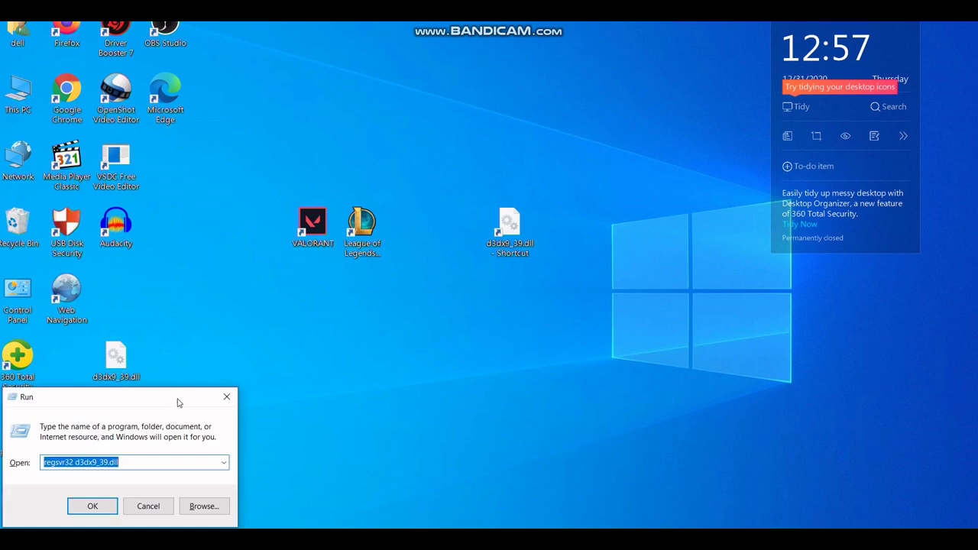
{"action": "left_click_drag", "start_coordinate": [178, 402], "coordinate": [537, 275]}
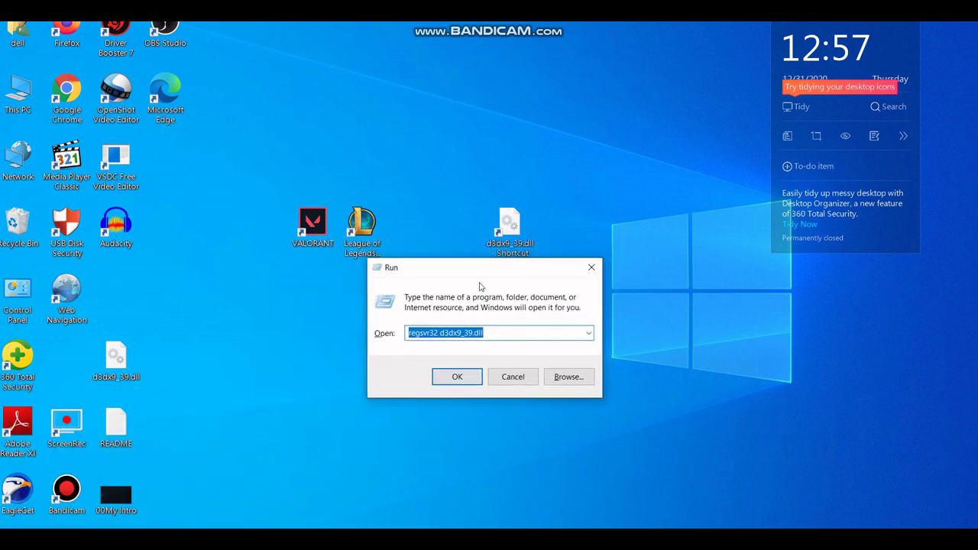
{"action": "left_click", "coordinate": [517, 332]}
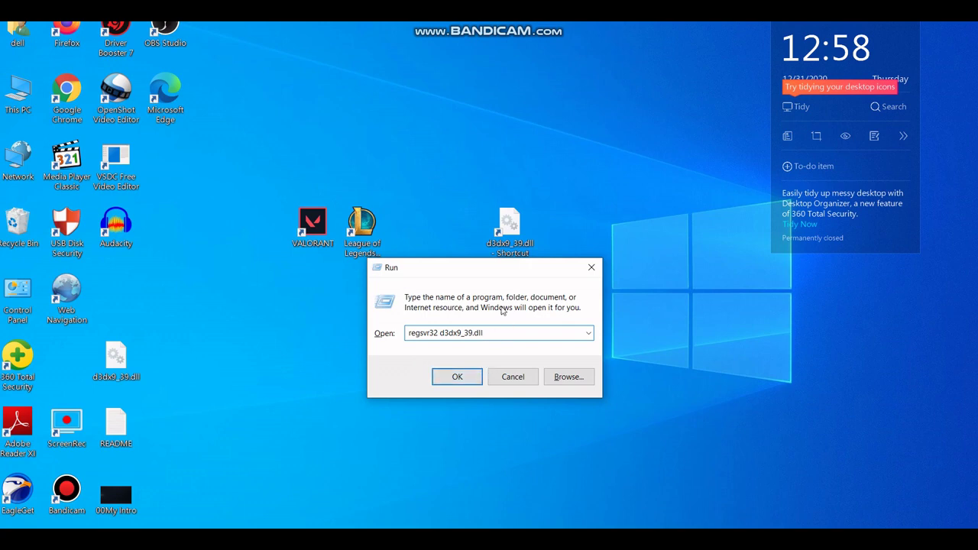
{"action": "left_click", "coordinate": [591, 267]}
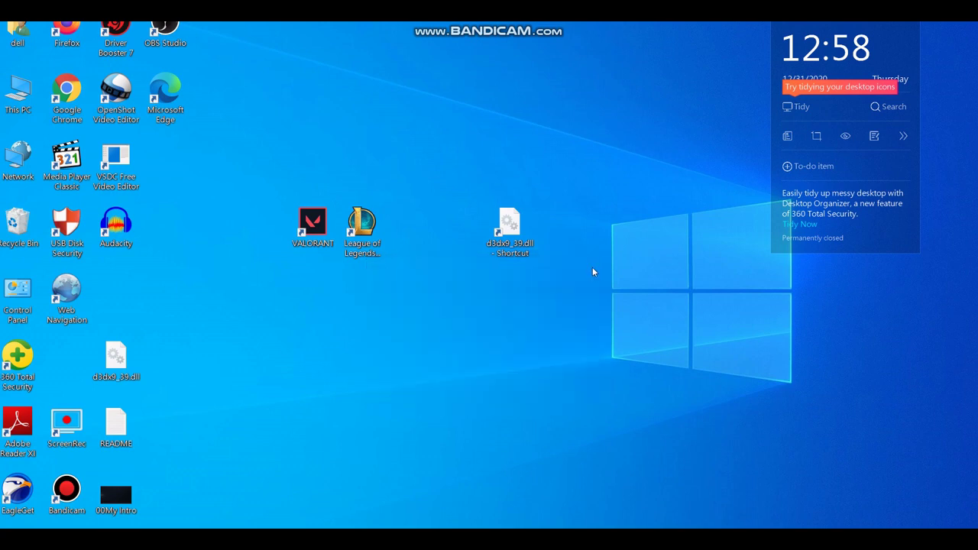
- Launch League of Legends twice from the desktop shortcut, then return to the Local Disk (E:) window
{"action": "double_click", "coordinate": [372, 247]}
{"action": "double_click", "coordinate": [384, 228]}
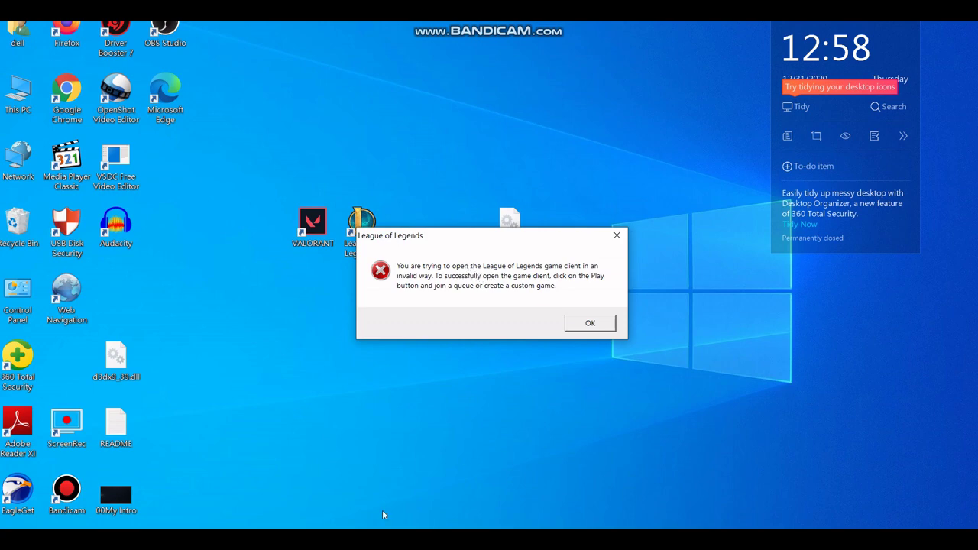
{"action": "left_click", "coordinate": [356, 504]}
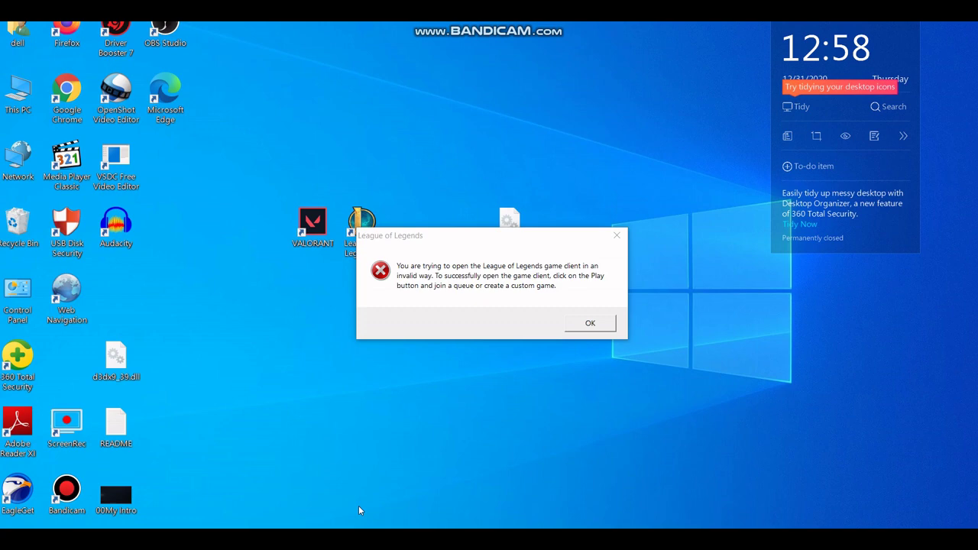
- Open the League of Legends folder on E: and launch LeagueClient from it
{"action": "double_click", "coordinate": [240, 169]}
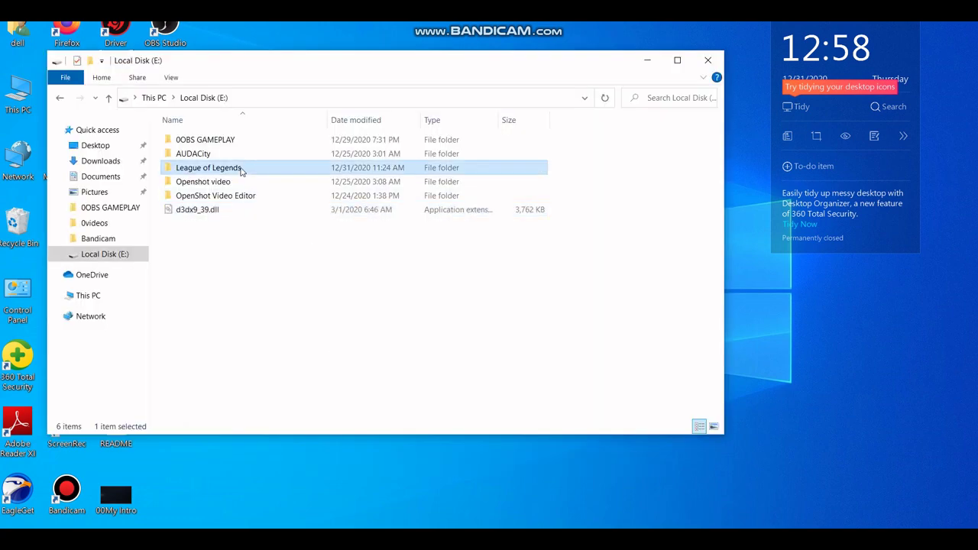
{"action": "scroll", "coordinate": [254, 238], "scroll_direction": "down", "scroll_amount": 4}
{"action": "left_click", "coordinate": [253, 240]}
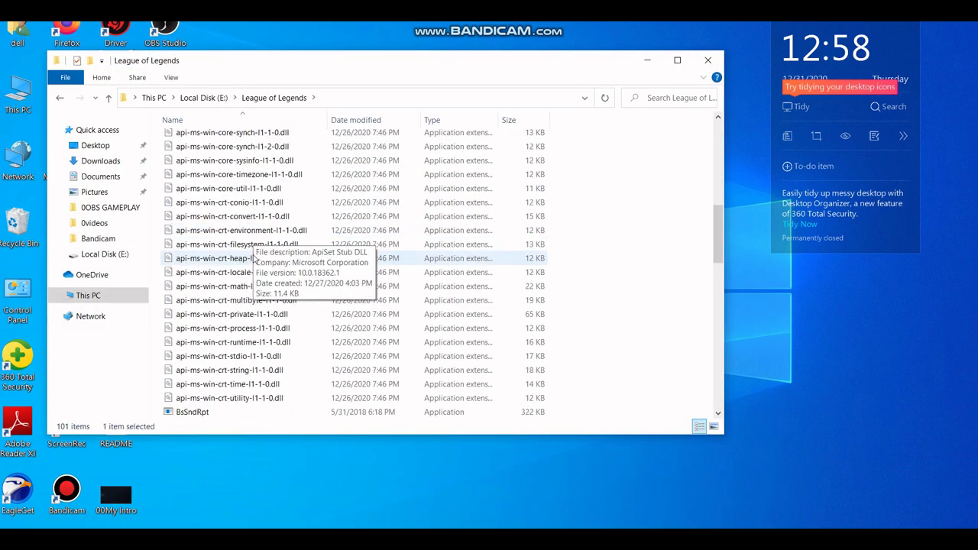
{"action": "scroll", "coordinate": [252, 258], "scroll_direction": "down", "scroll_amount": 12}
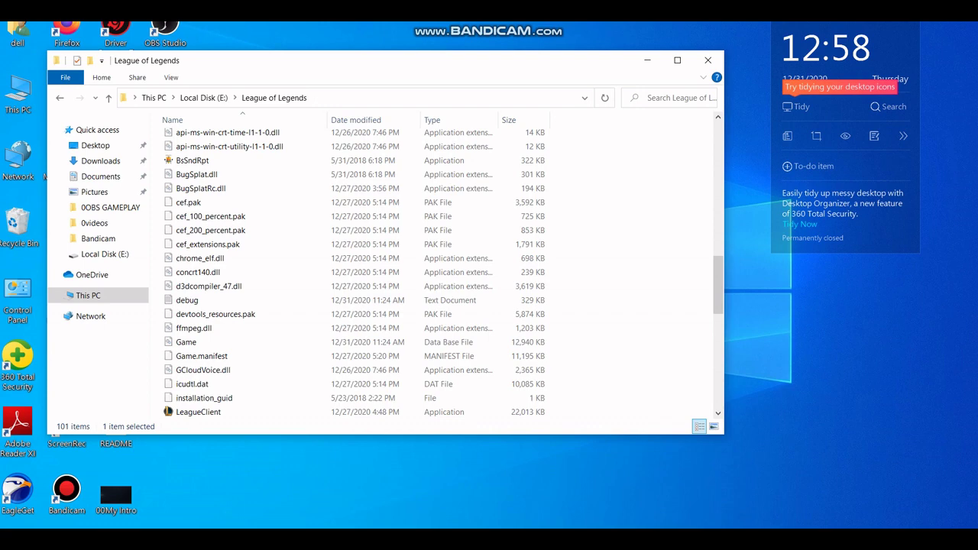